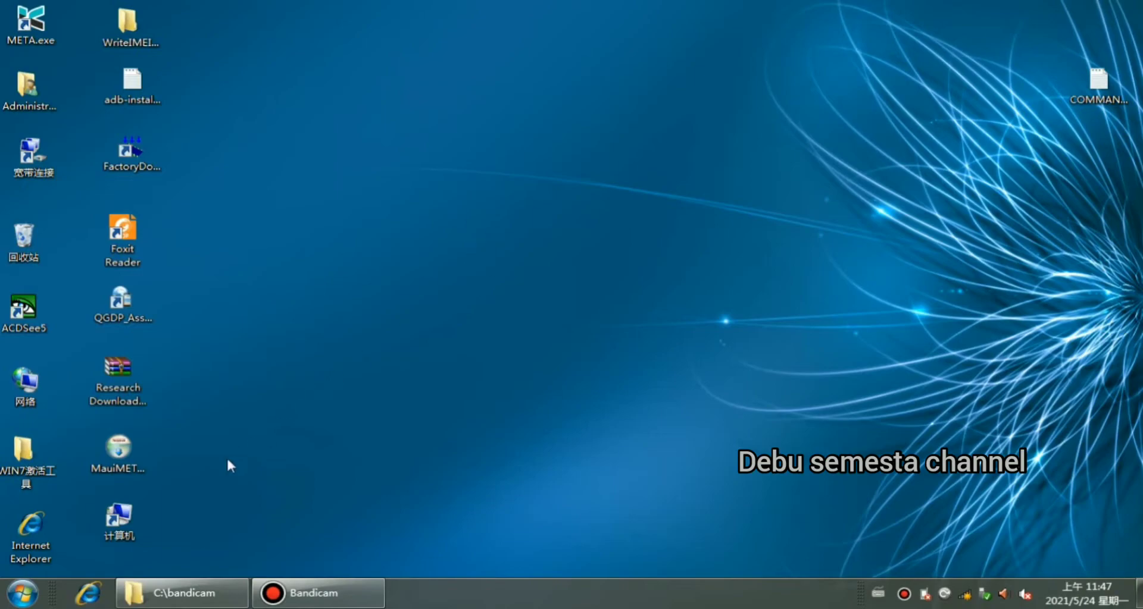
# Open the M6 folder inside the SOFTWARE folder on drive D.
pyautogui.doubleClick(119, 517)
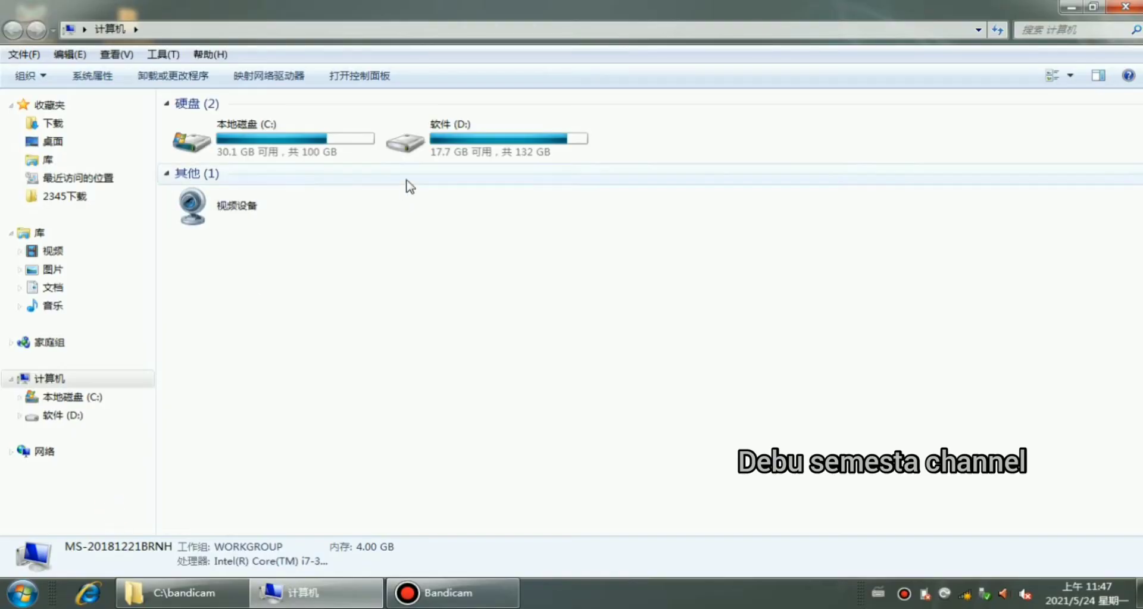
pyautogui.doubleClick(456, 141)
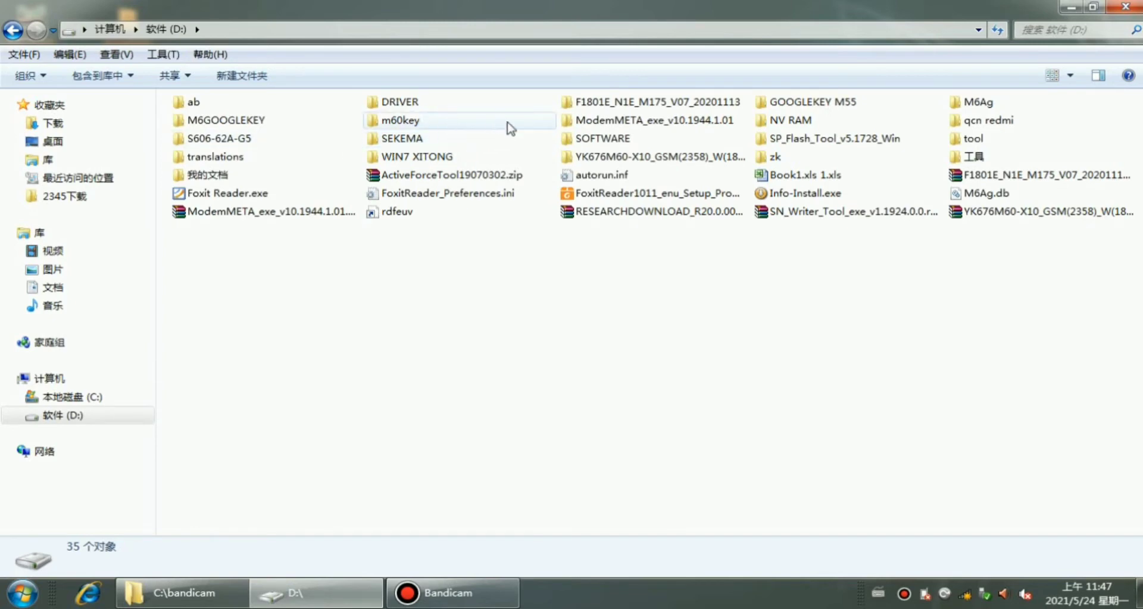
pyautogui.doubleClick(561, 134)
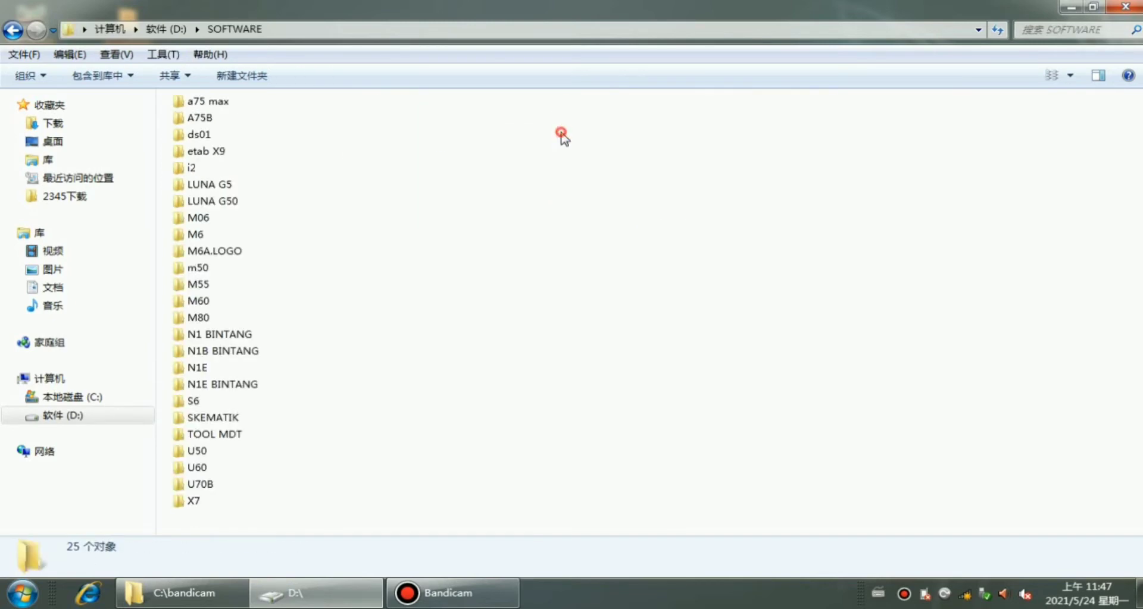
pyautogui.doubleClick(206, 234)
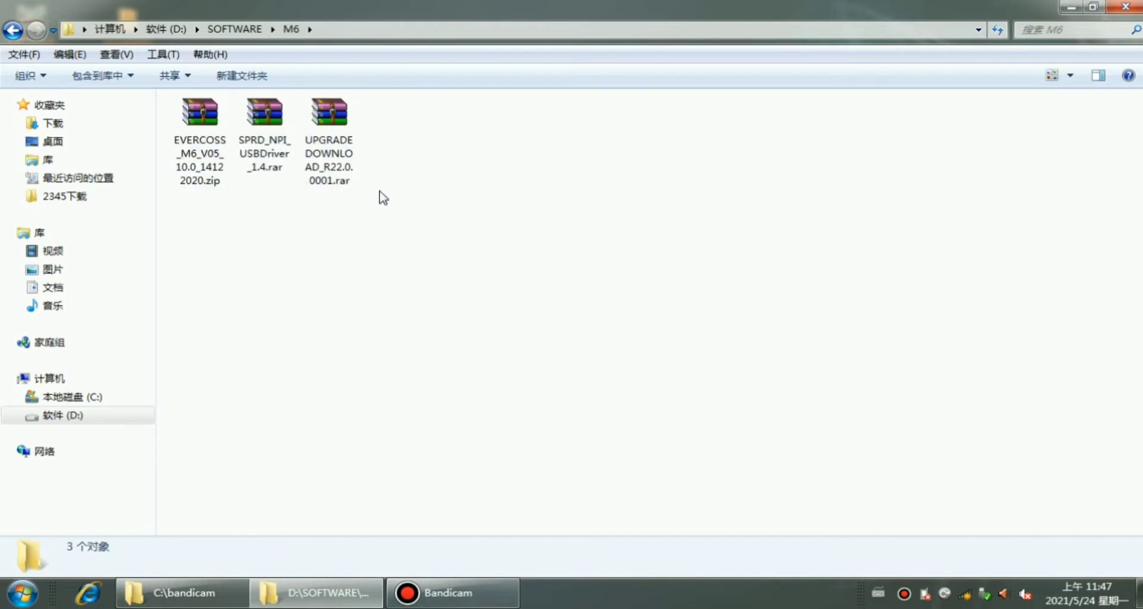
# Extract SPRD_NPI_USBDriver_1.4.rar and UPGRADEDOWNLOAD_R22.0.0001.rar, each into a folder named after its archive.
pyautogui.click(257, 171)
pyautogui.rightClick(256, 167)
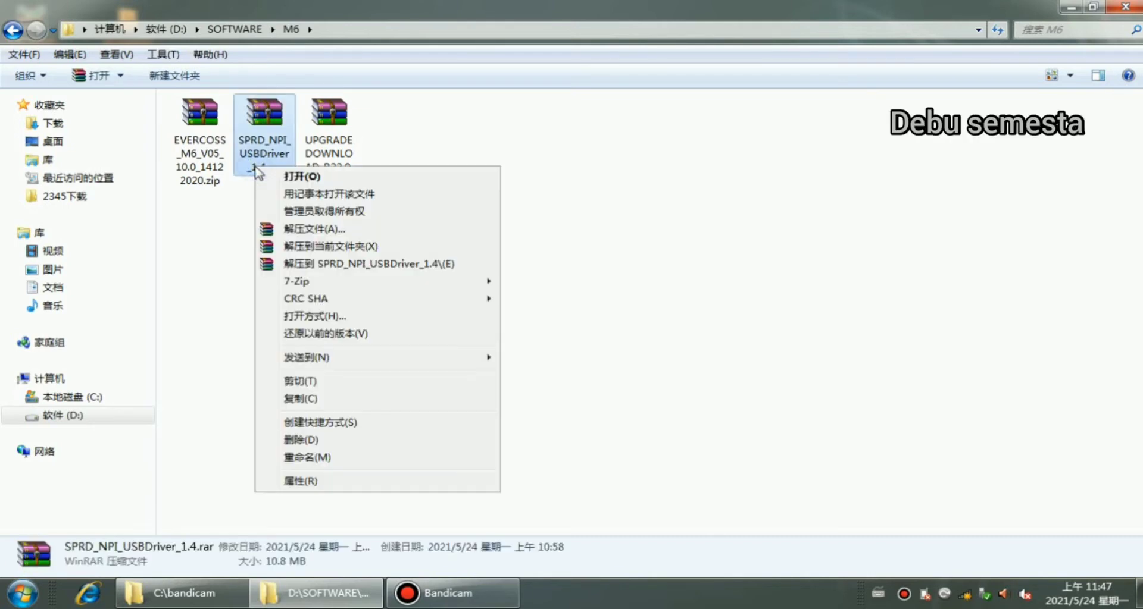
pyautogui.click(396, 264)
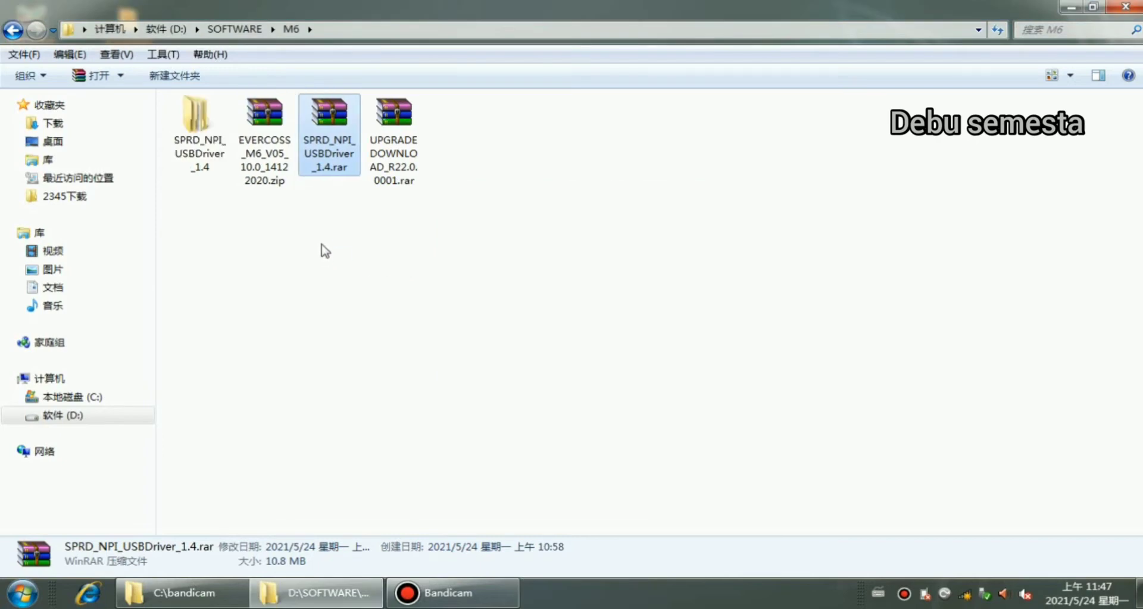
pyautogui.click(373, 170)
pyautogui.rightClick(374, 166)
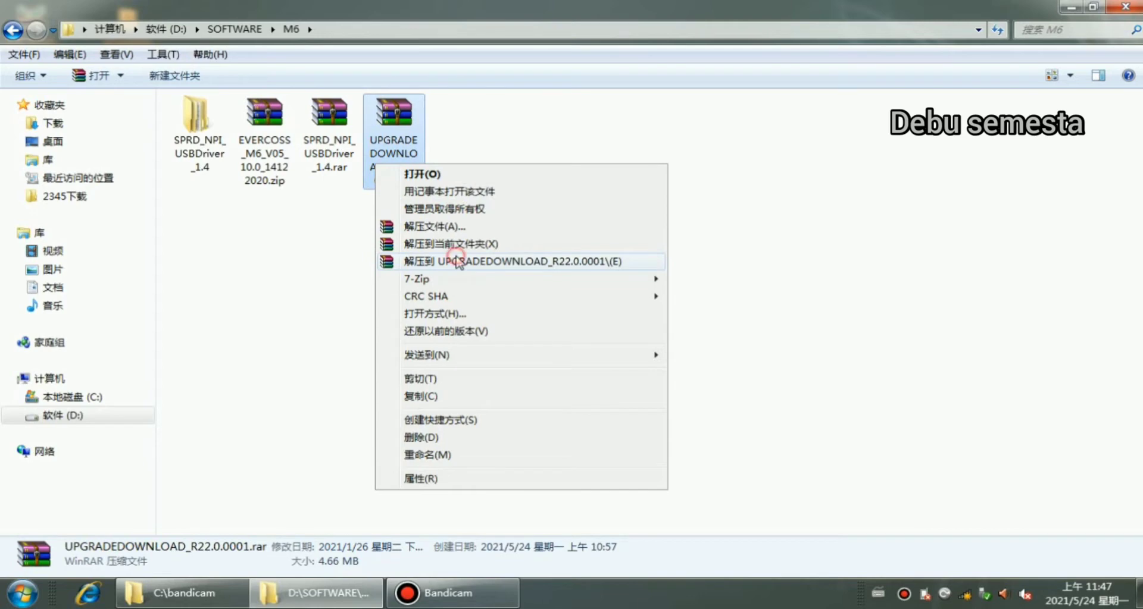
pyautogui.click(458, 262)
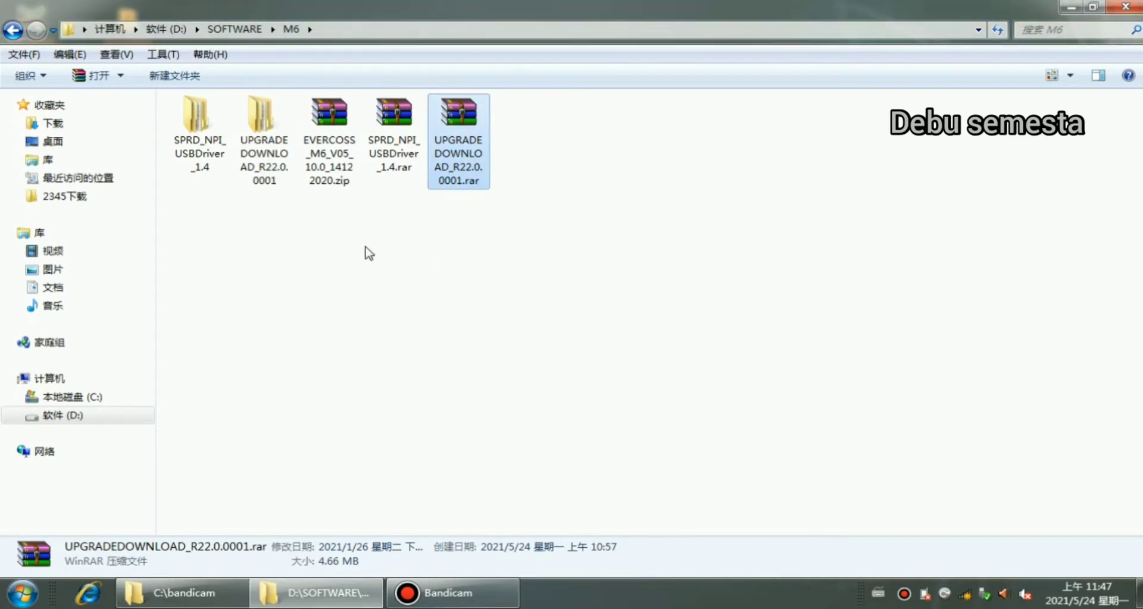
# Extract EVERCOSS_M6_V05_10.0_14122020.zip into a folder of the same name, dismissing the Windows colour scheme prompt.
pyautogui.click(315, 179)
pyautogui.rightClick(315, 180)
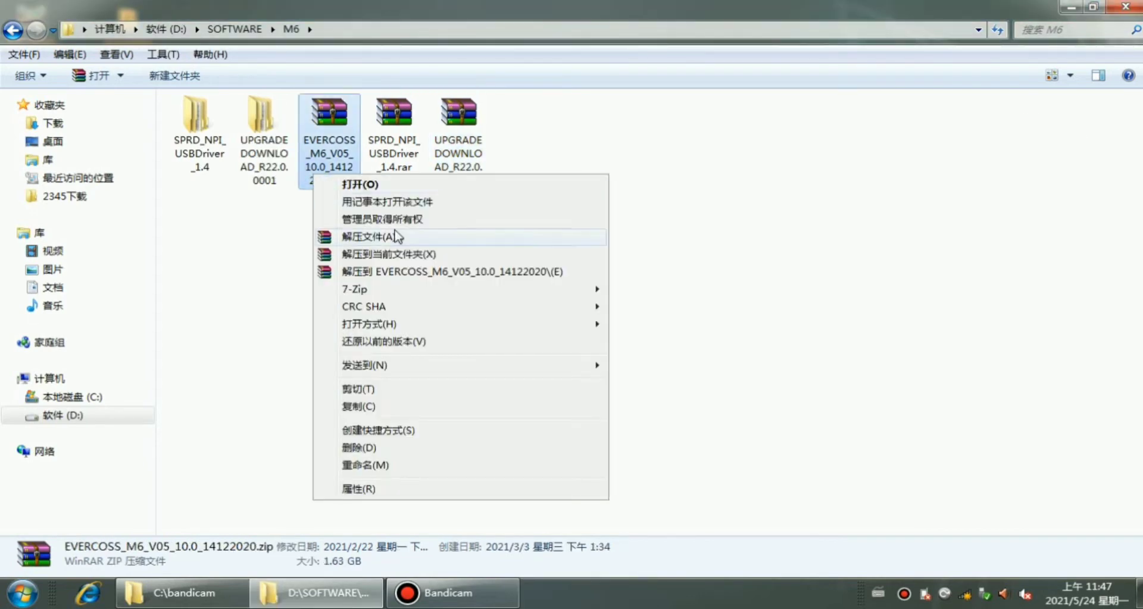
pyautogui.click(424, 272)
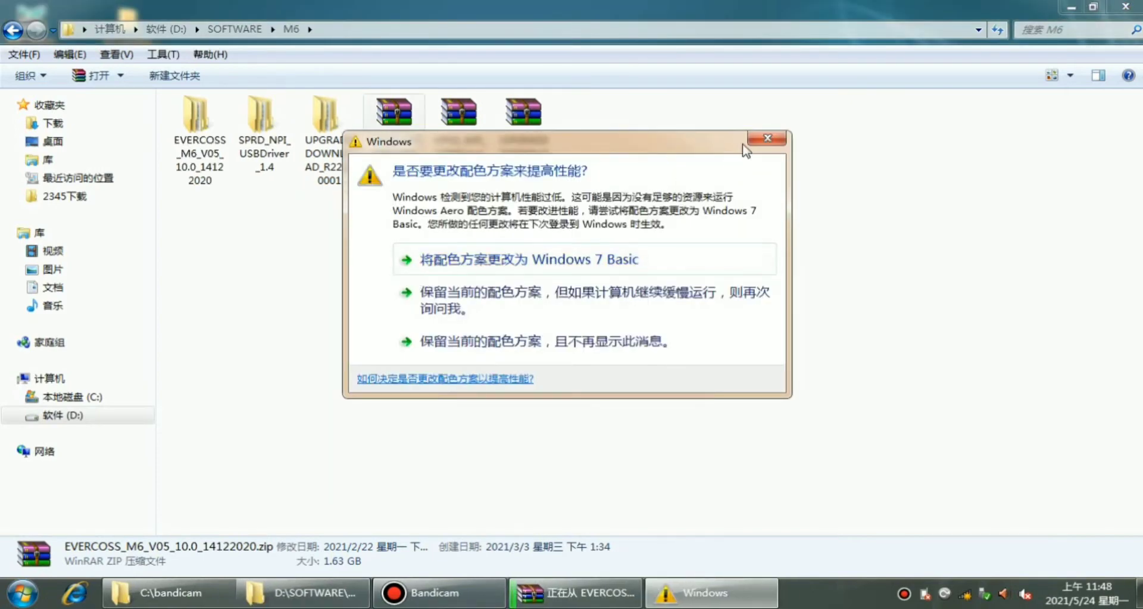
pyautogui.click(762, 139)
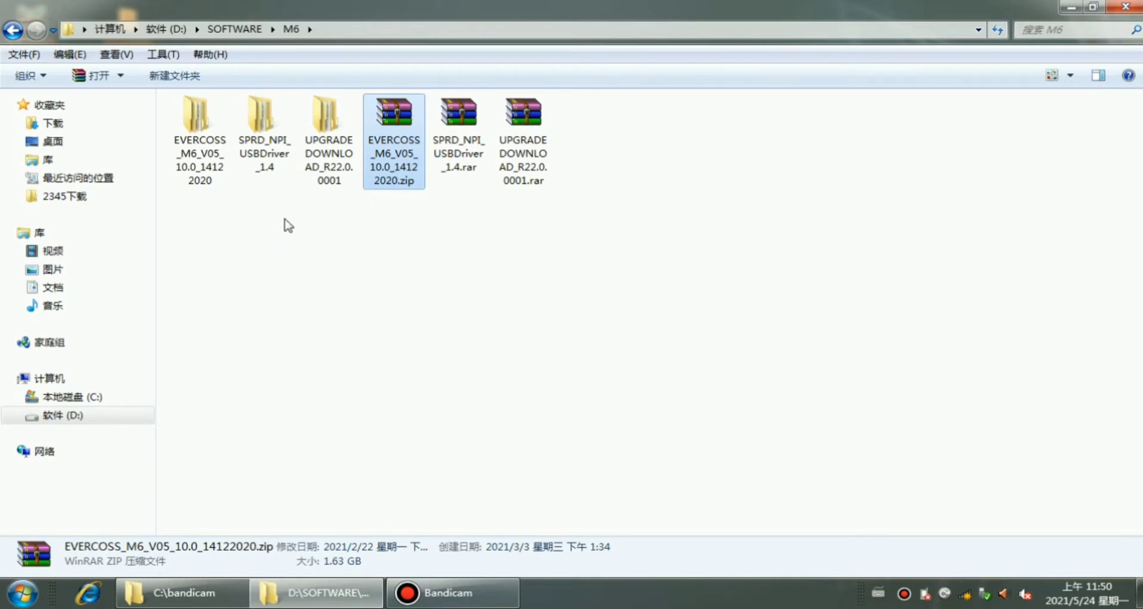
# Look at the 64install.exe driver installer and its run options in the inner SPRD_NPI_USBDriver_1.4 folder, and return to the M6 folder.
pyautogui.doubleClick(269, 162)
pyautogui.doubleClick(196, 169)
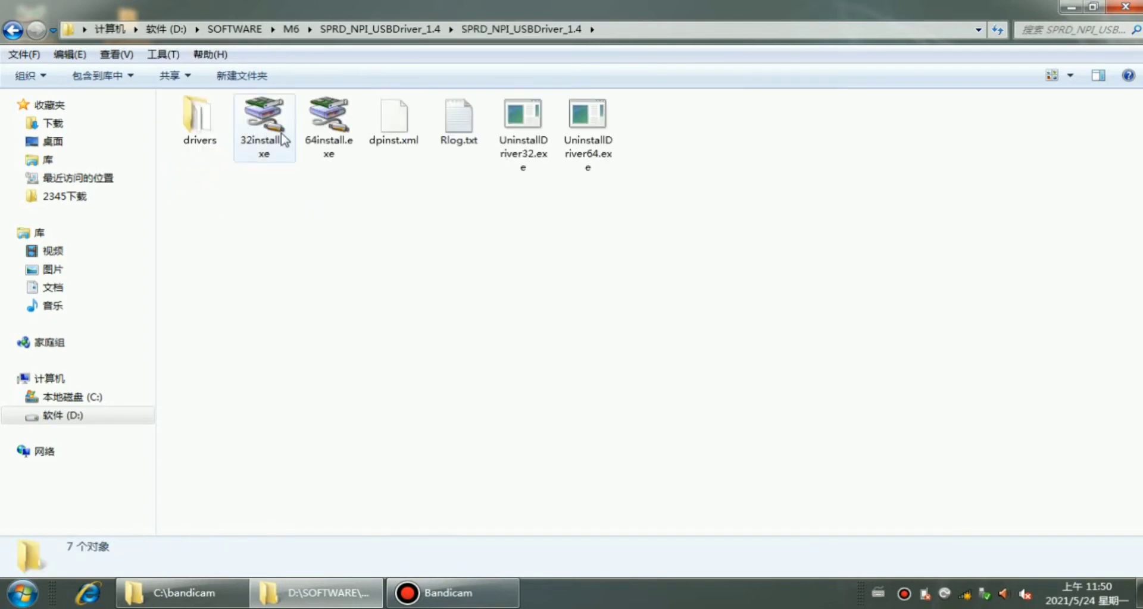
pyautogui.rightClick(322, 143)
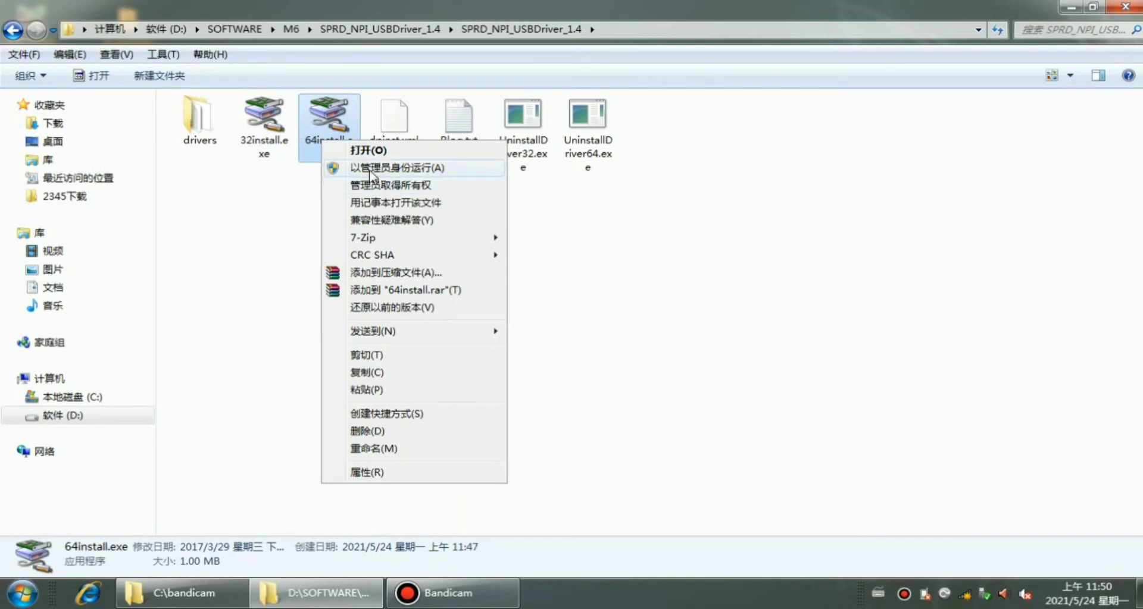
pyautogui.click(272, 213)
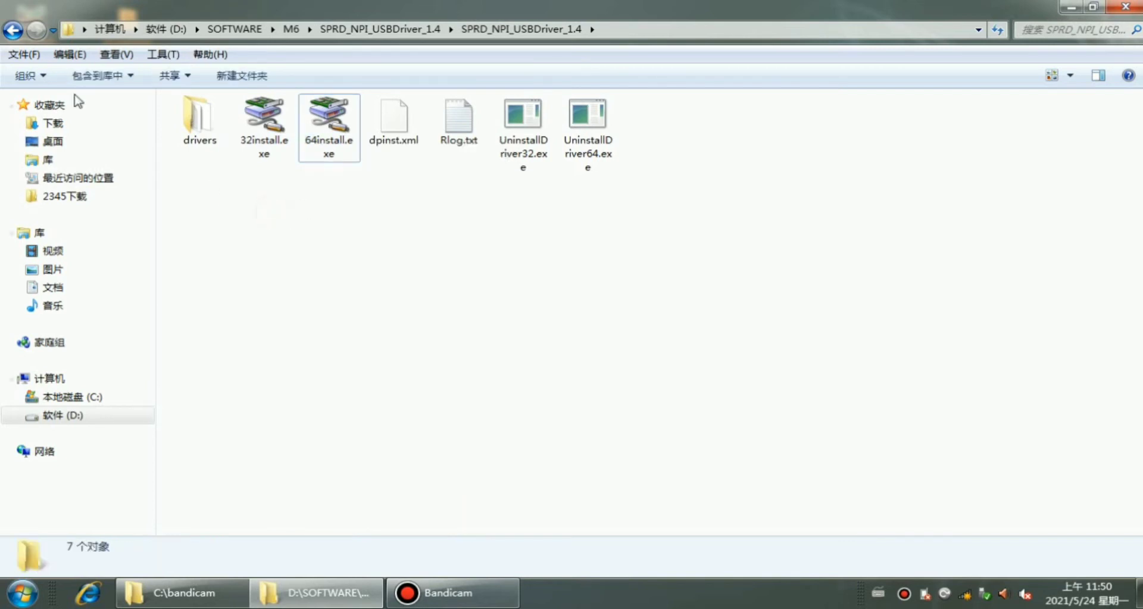
pyautogui.click(12, 29)
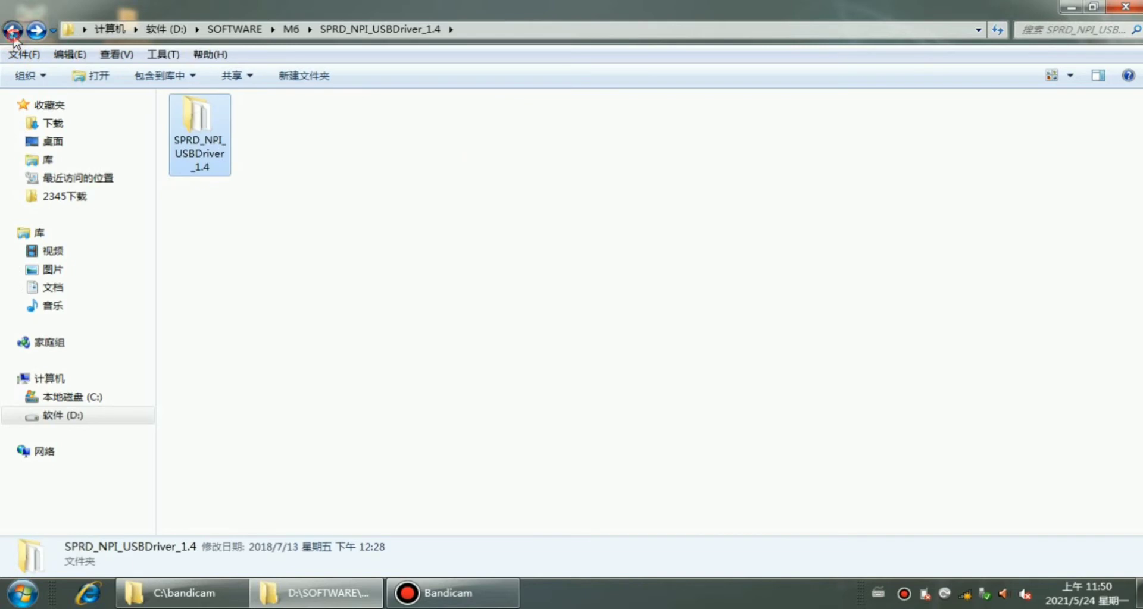
pyautogui.click(12, 29)
pyautogui.rightClick(314, 313)
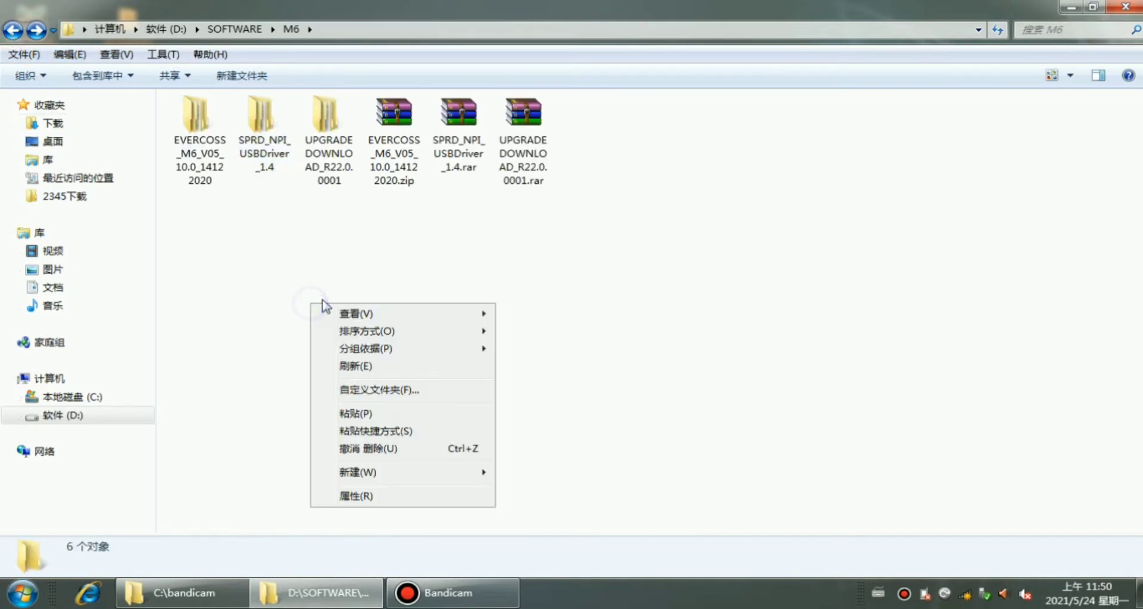
pyautogui.click(384, 362)
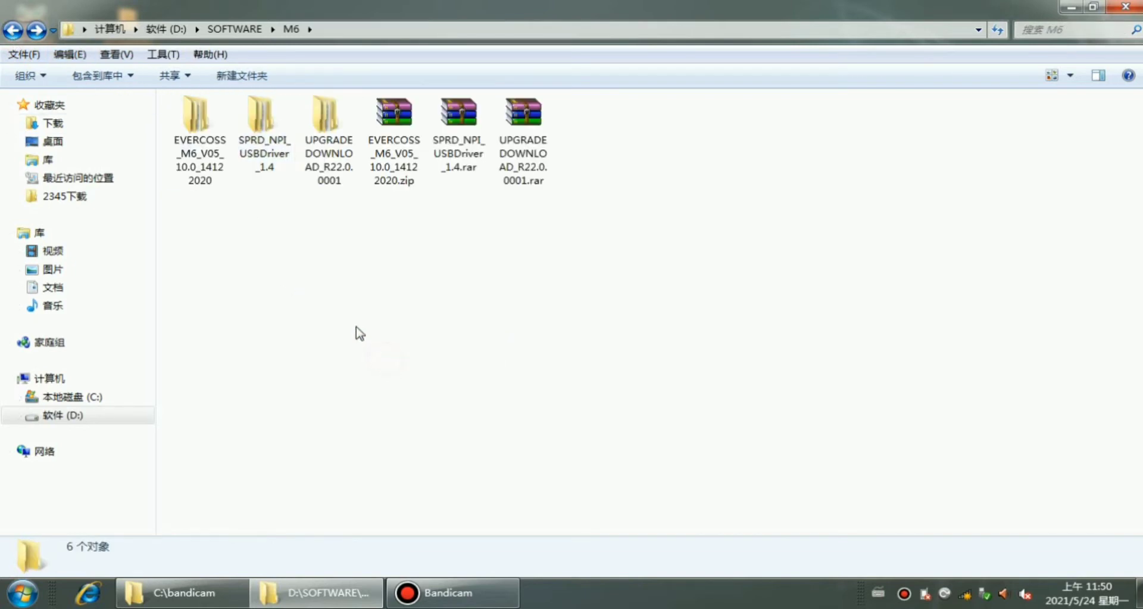
# Launch UpgradeDownload.exe from the Bin folder of UPGRADEDOWNLOAD_R22.0.0001, close the file browser and reposition the tool window on the desktop.
pyautogui.doubleClick(337, 176)
pyautogui.doubleClick(201, 156)
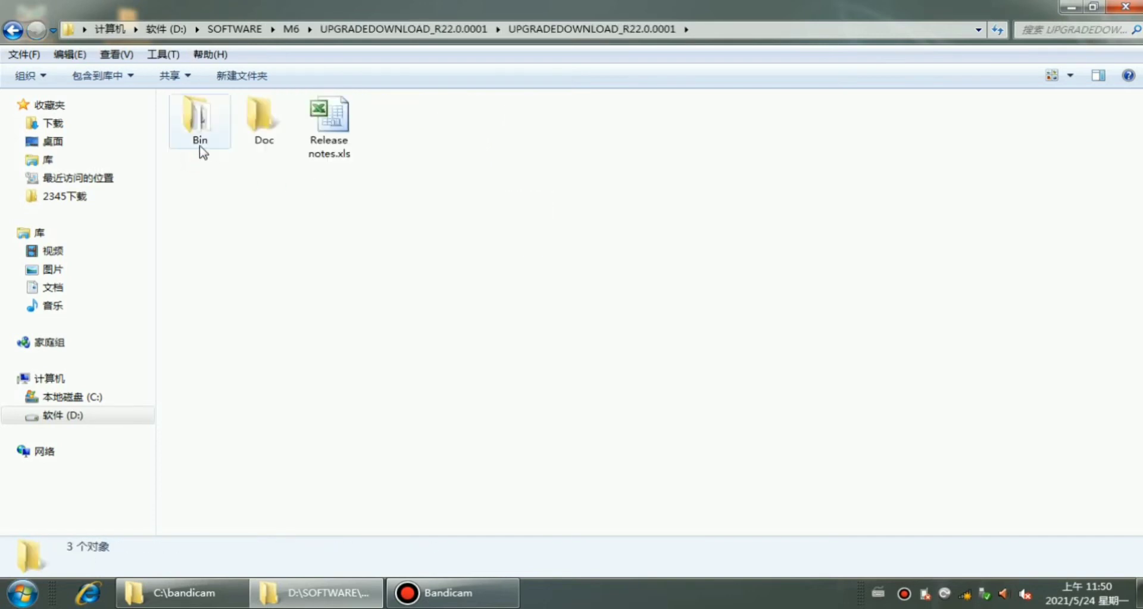
pyautogui.doubleClick(200, 143)
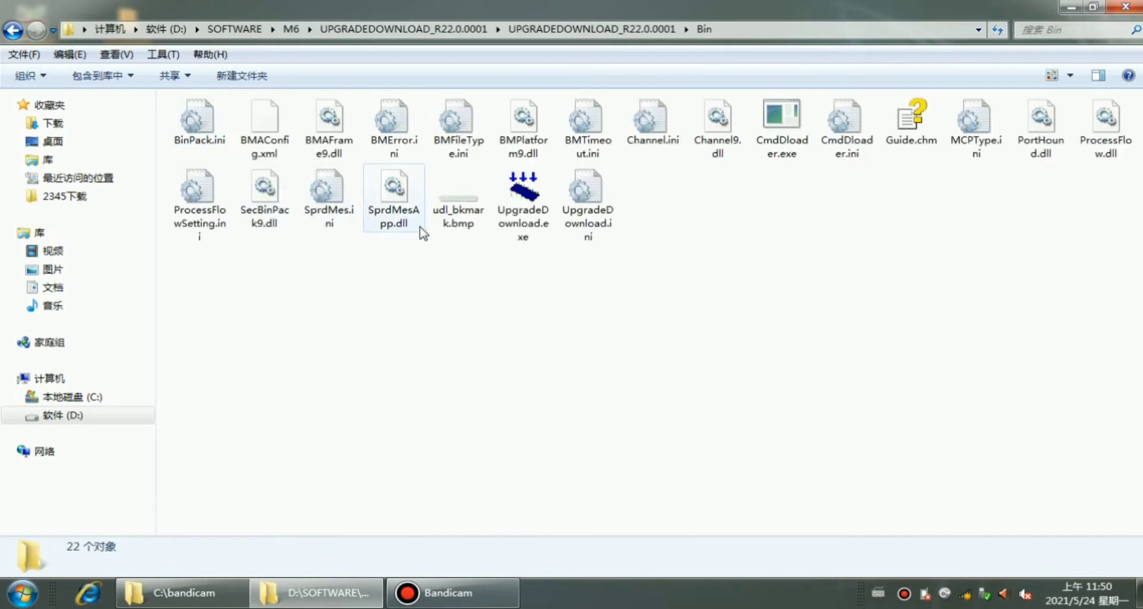
pyautogui.doubleClick(537, 205)
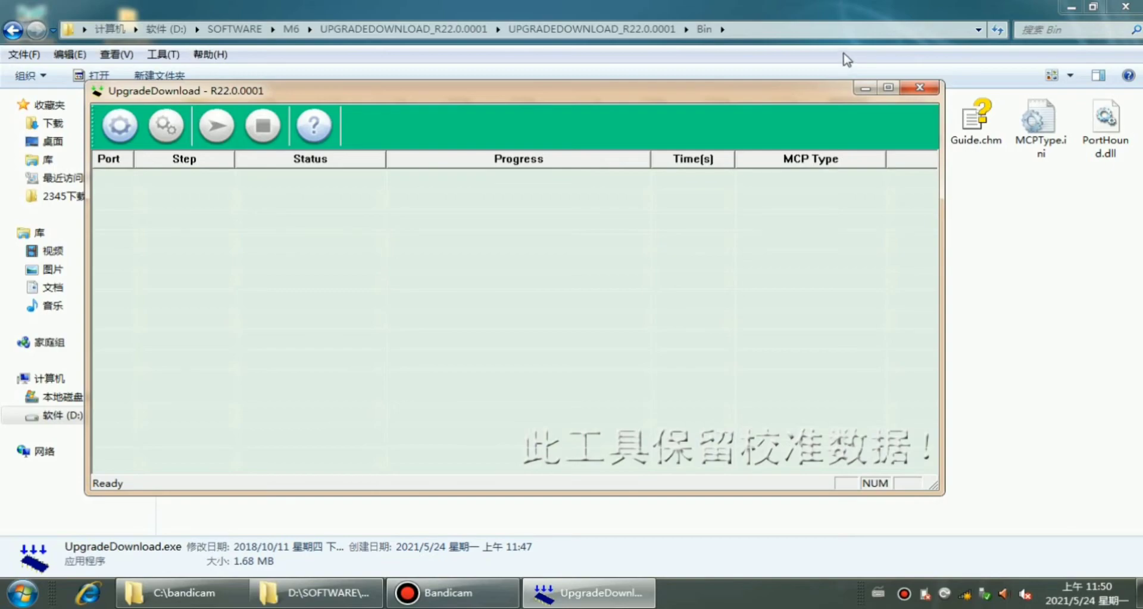
pyautogui.click(1125, 6)
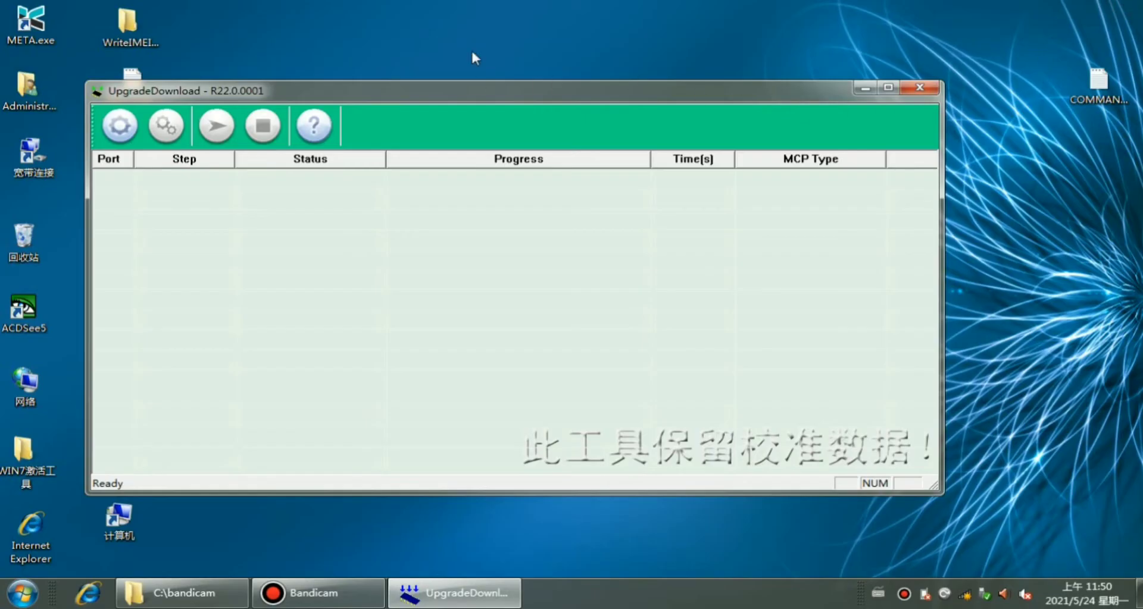
pyautogui.moveTo(324, 92); pyautogui.dragTo(432, 82)
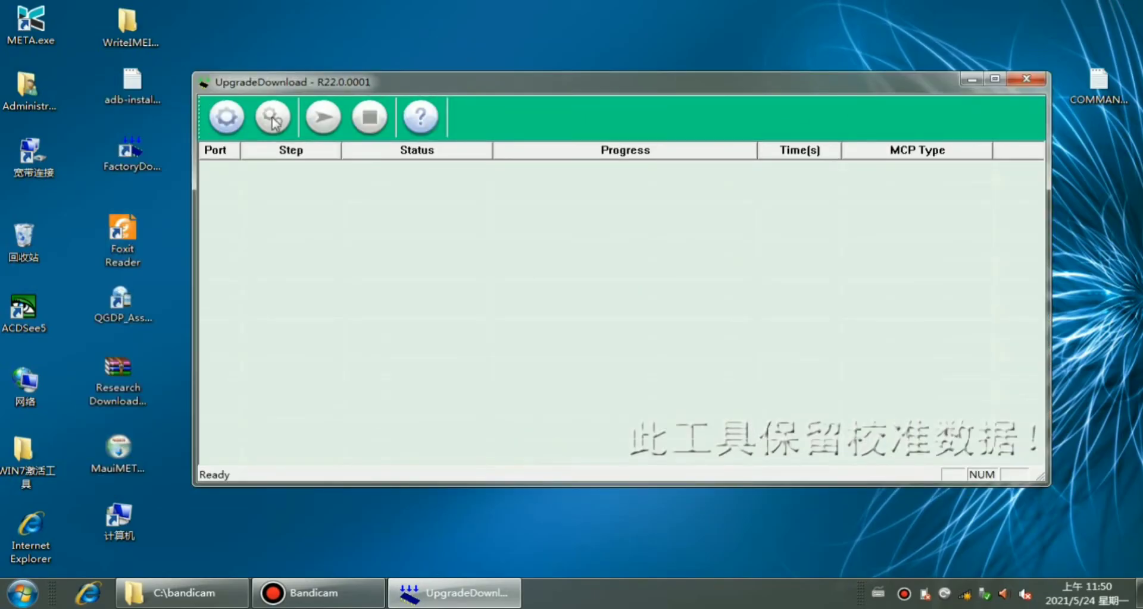
# Load the firmware packet EVERCOSS_M6_V05_10.0_14122020.pac from its extracted folder in D:\SOFTWARE\M6.
pyautogui.click(230, 122)
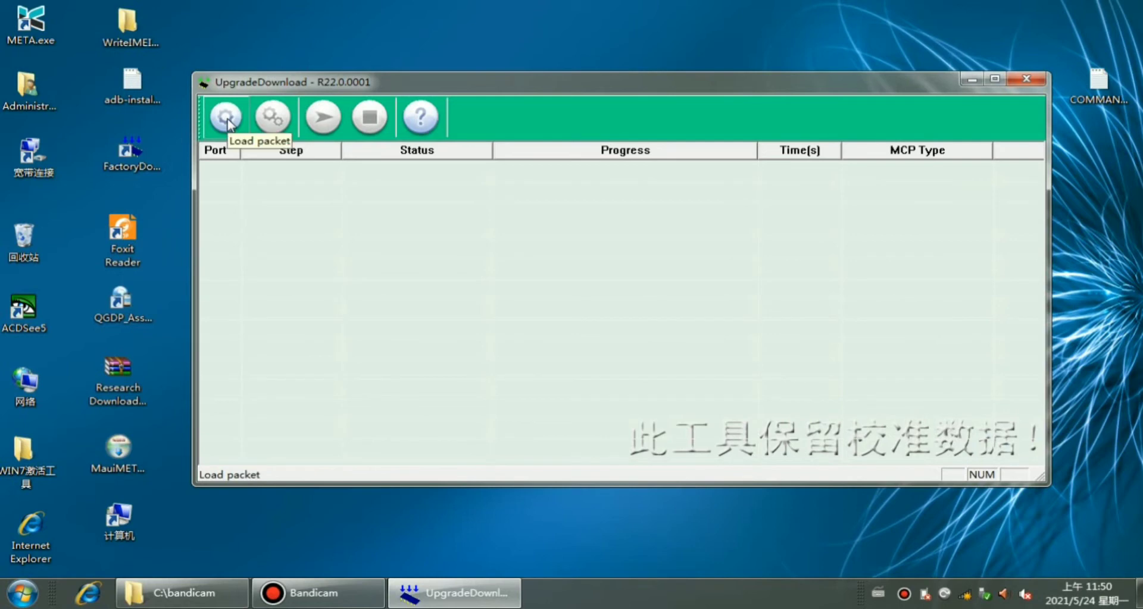
pyautogui.click(228, 119)
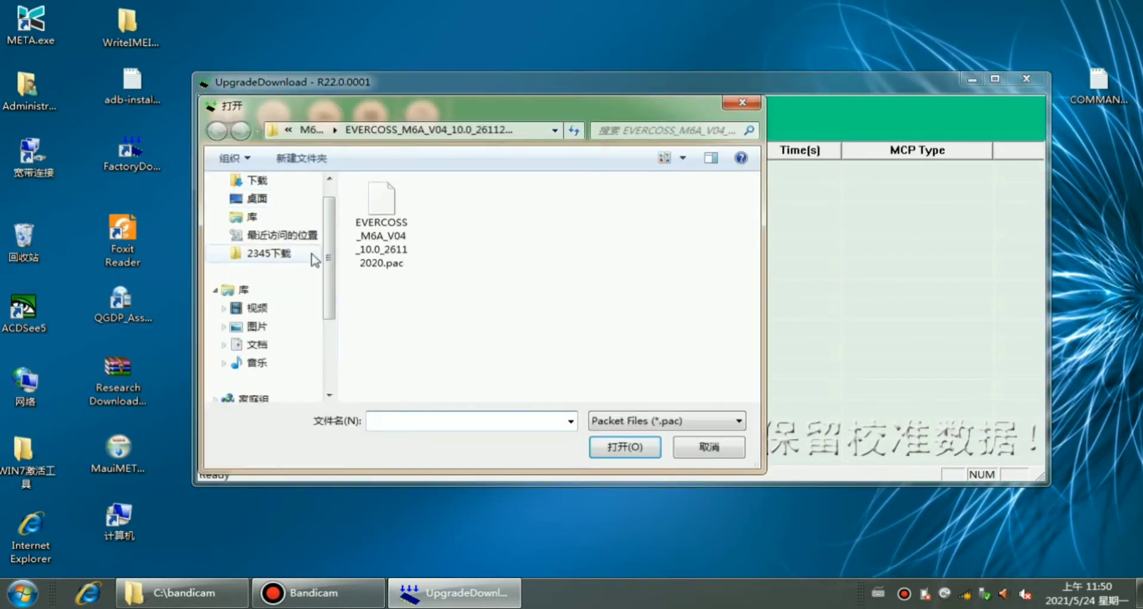
pyautogui.scroll(-2, 313, 260)
pyautogui.click(297, 348)
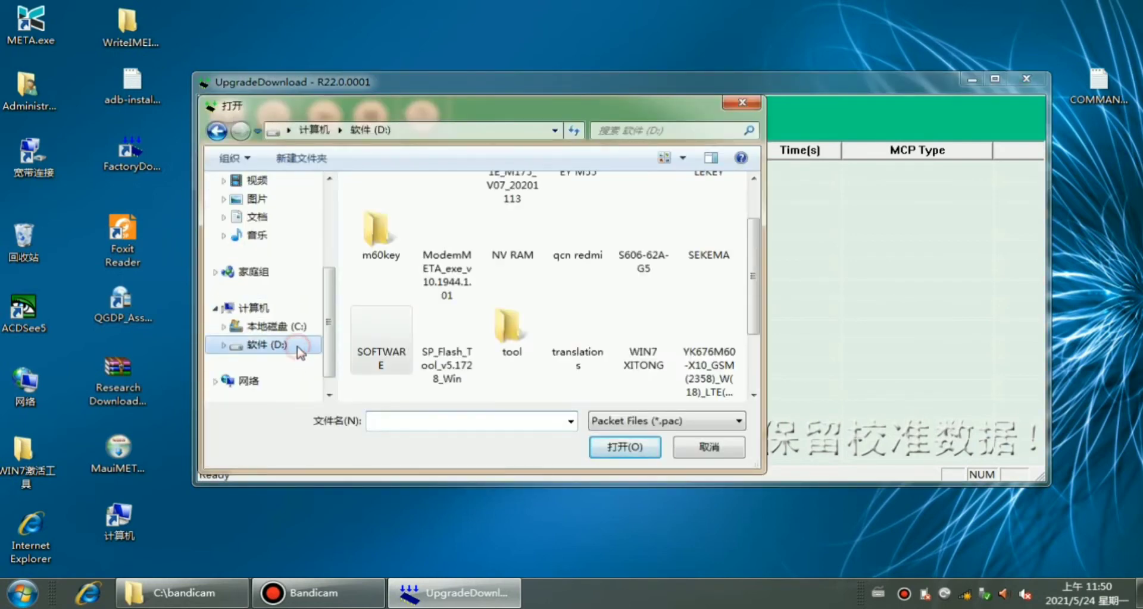
pyautogui.doubleClick(407, 358)
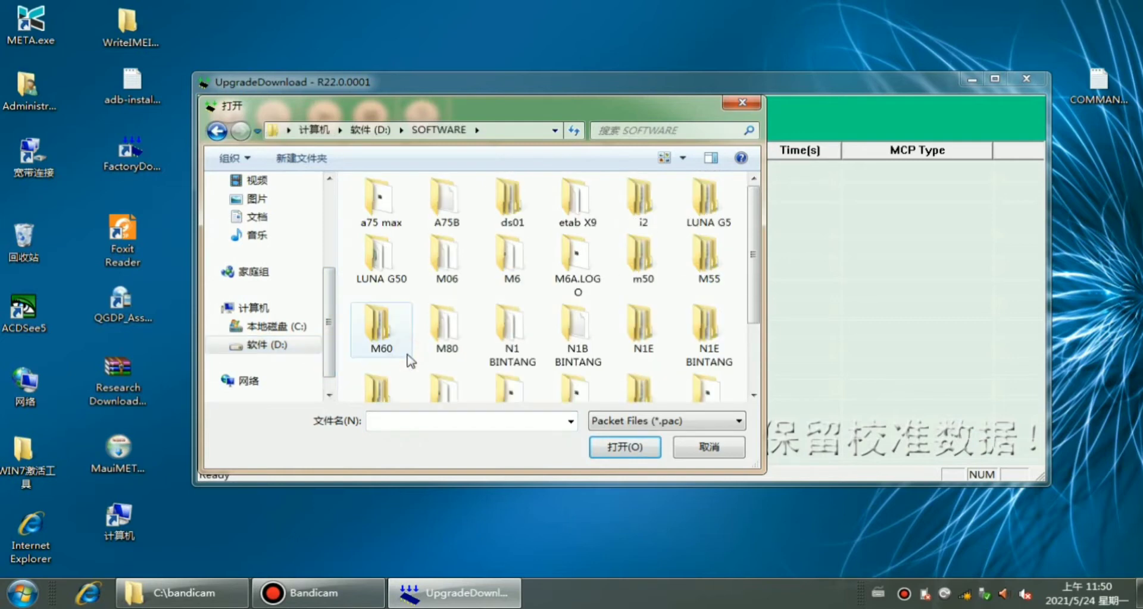
pyautogui.doubleClick(491, 269)
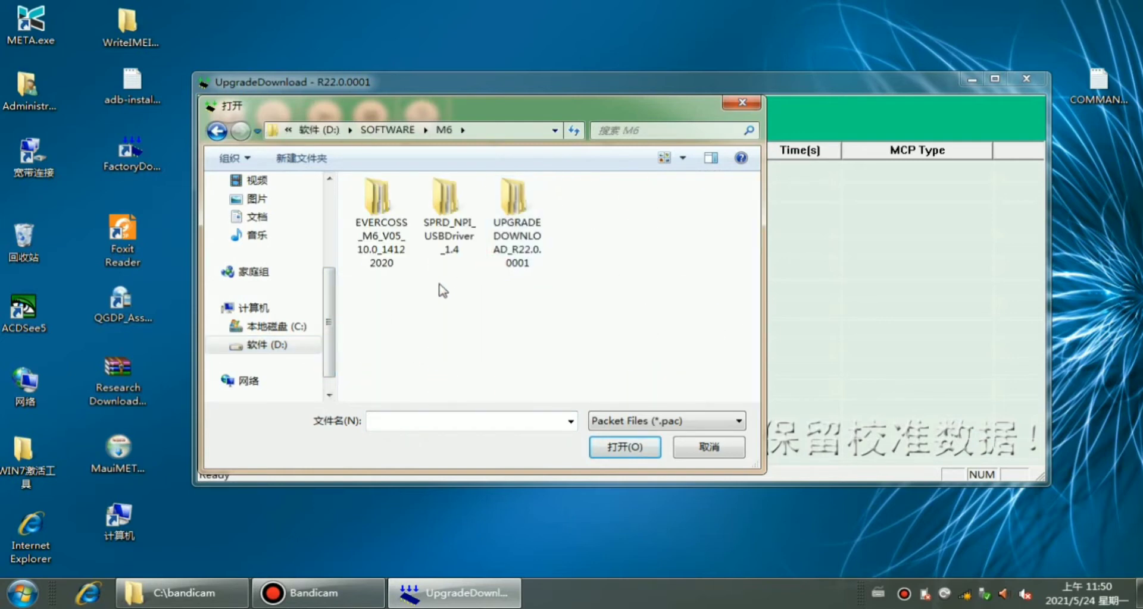
pyautogui.doubleClick(382, 256)
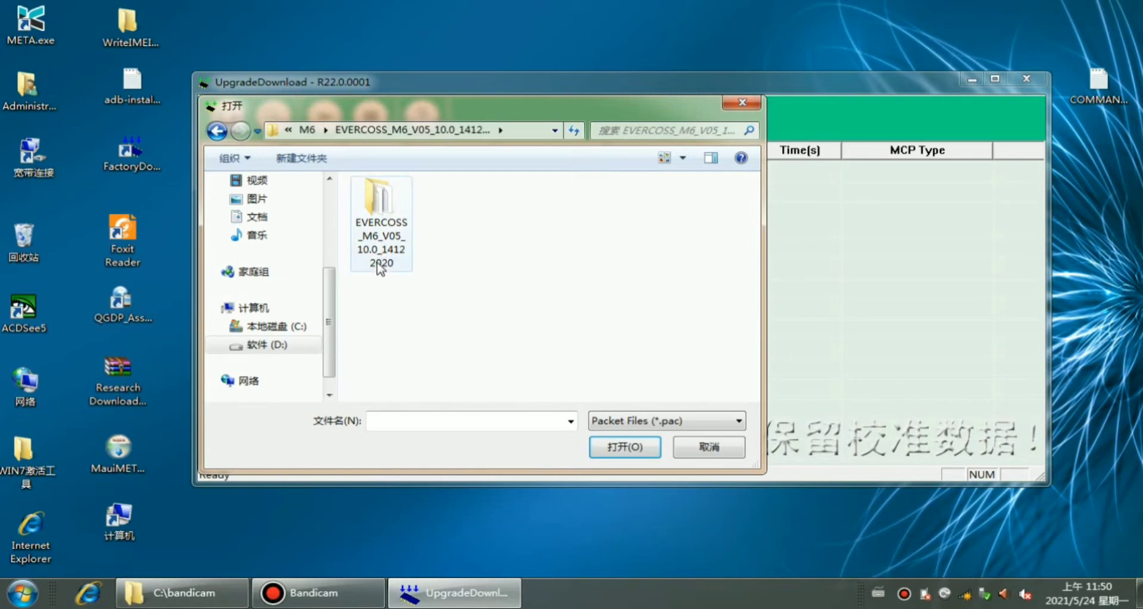
pyautogui.doubleClick(381, 266)
pyautogui.click(379, 262)
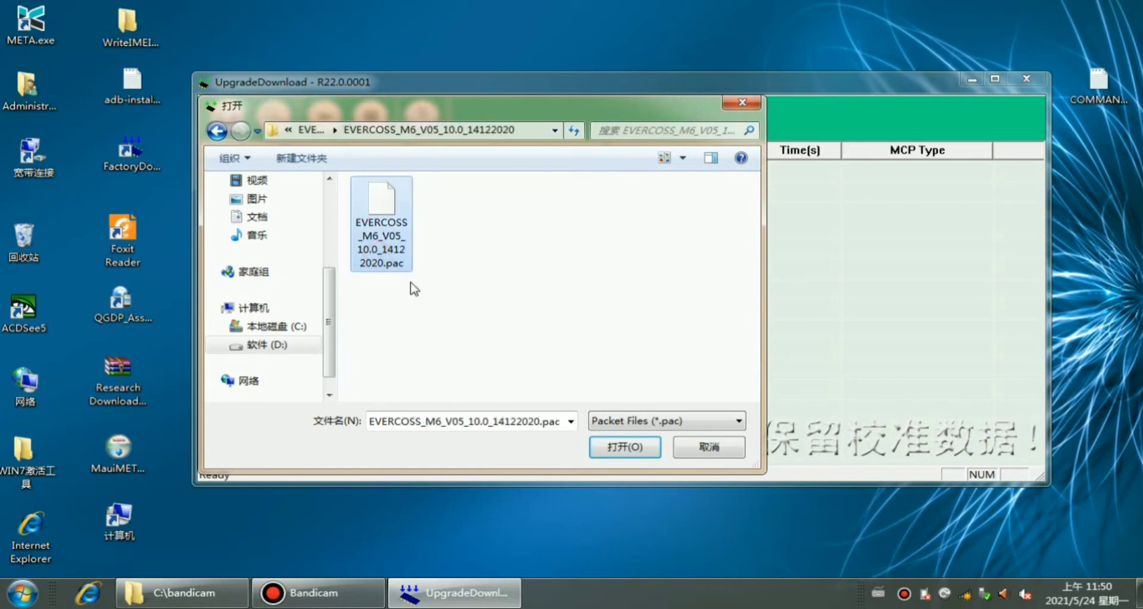
pyautogui.click(609, 445)
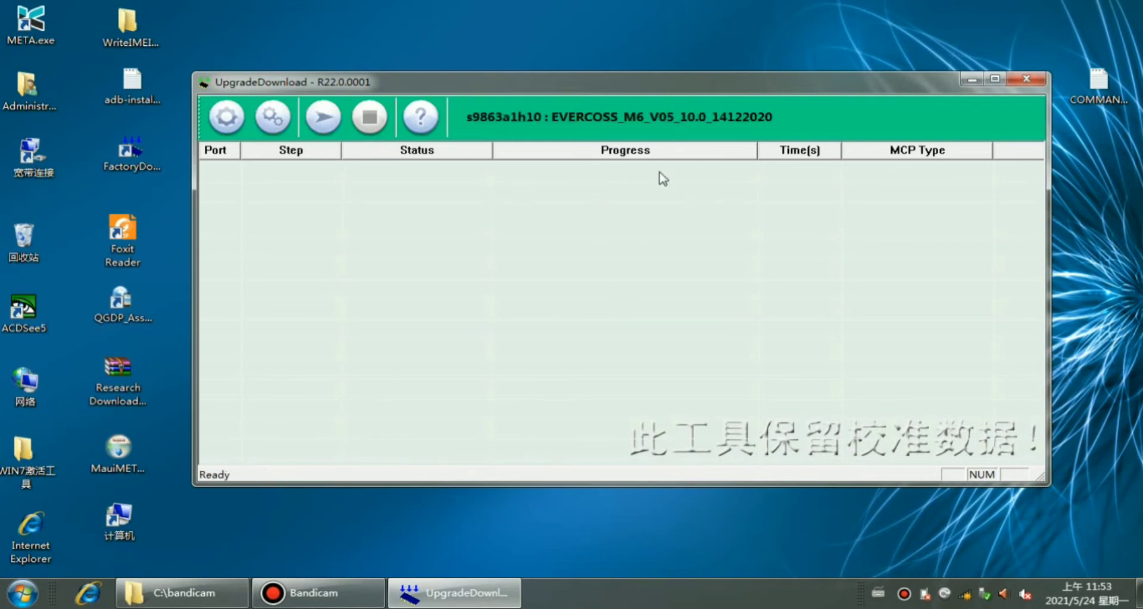
# Start downloading the loaded firmware packet.
pyautogui.click(325, 130)
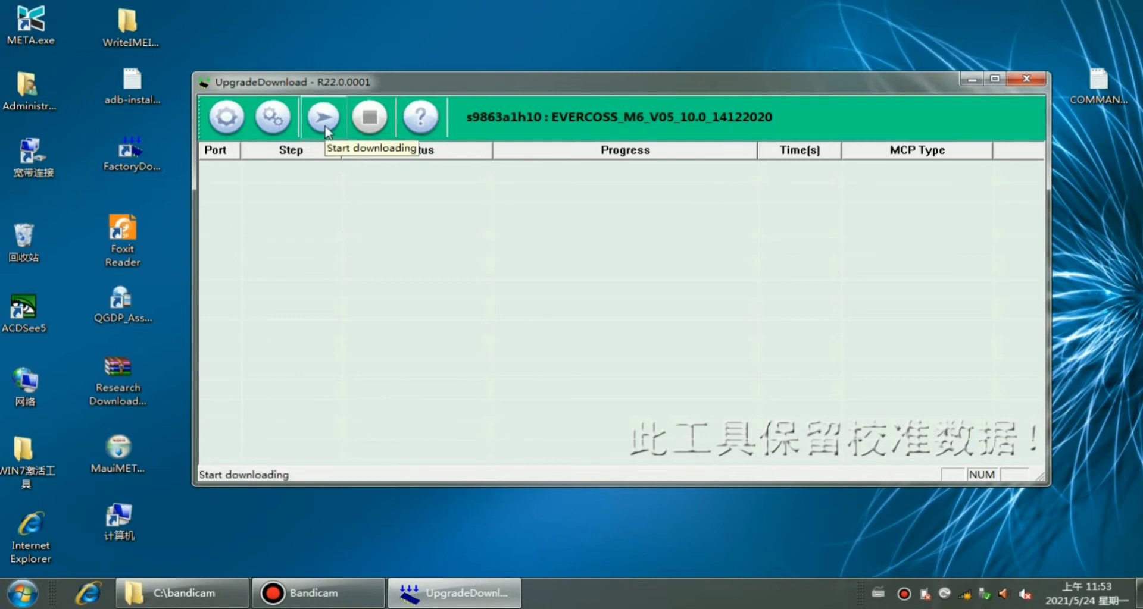
pyautogui.click(325, 130)
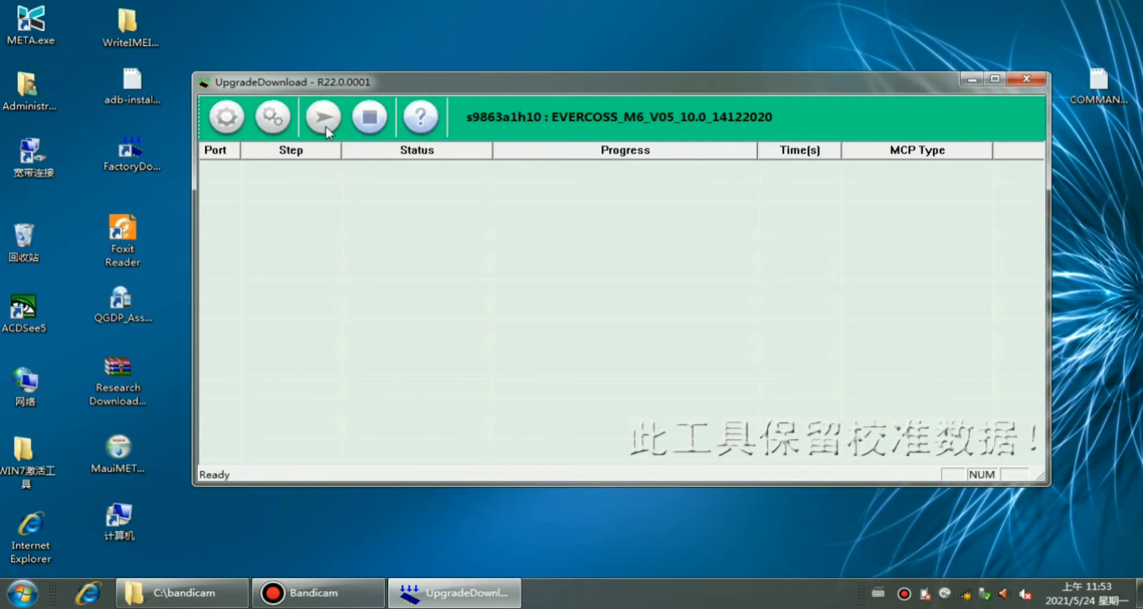